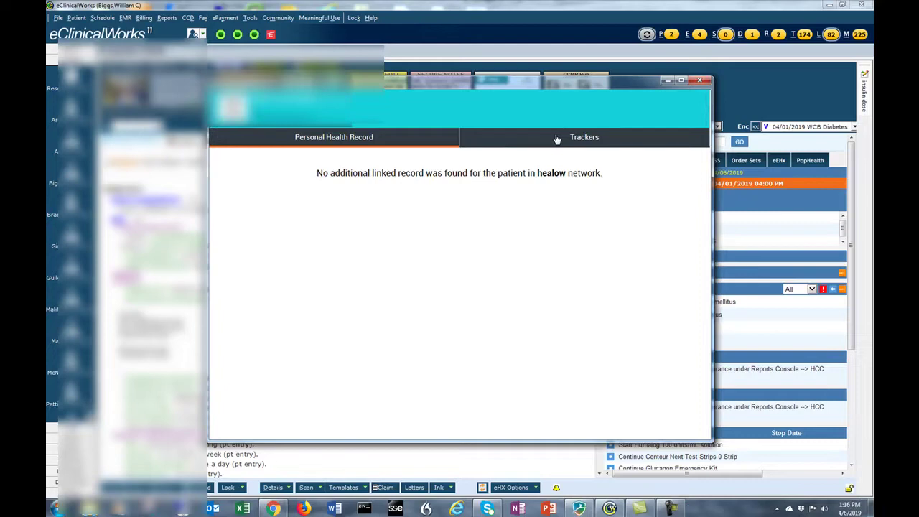
# Show the healow tracker details with the Blood Sugar pre-meal and post-meal 90-day averages
pyautogui.click(592, 137)
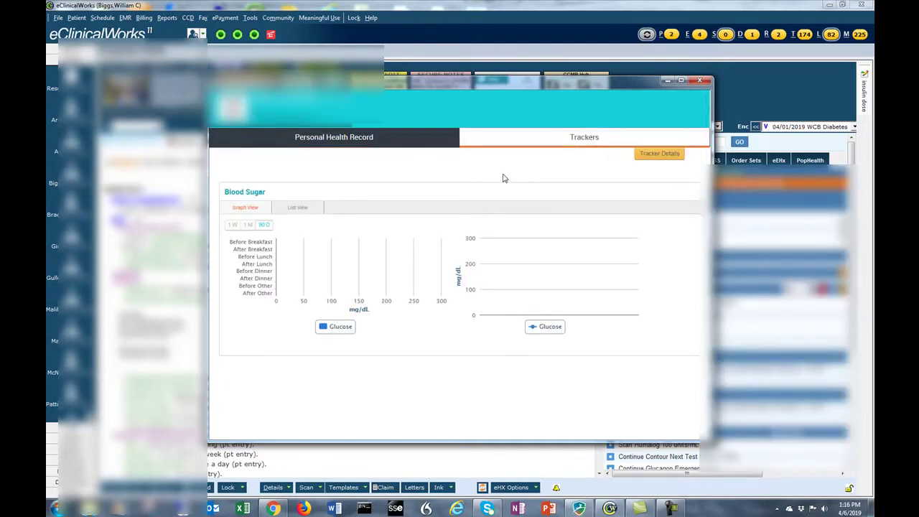
pyautogui.click(661, 155)
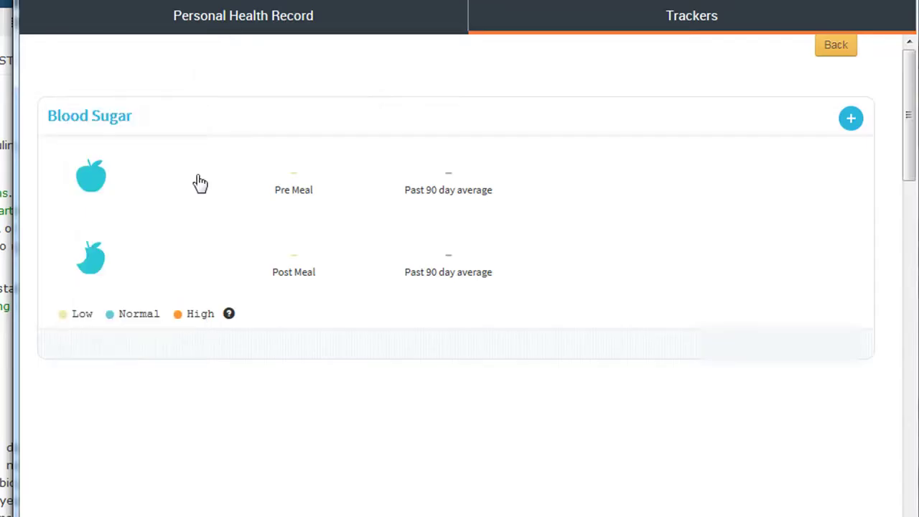
# Generate the Blood Sugar Dexcom report for 03/23/2019–04/06/2019 and open it as a PDF
pyautogui.click(200, 183)
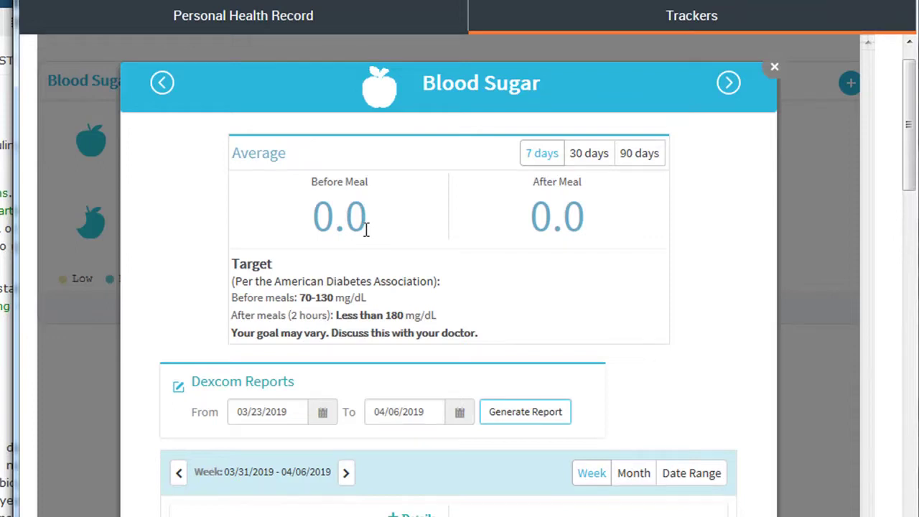
pyautogui.scroll(-1, 365, 229)
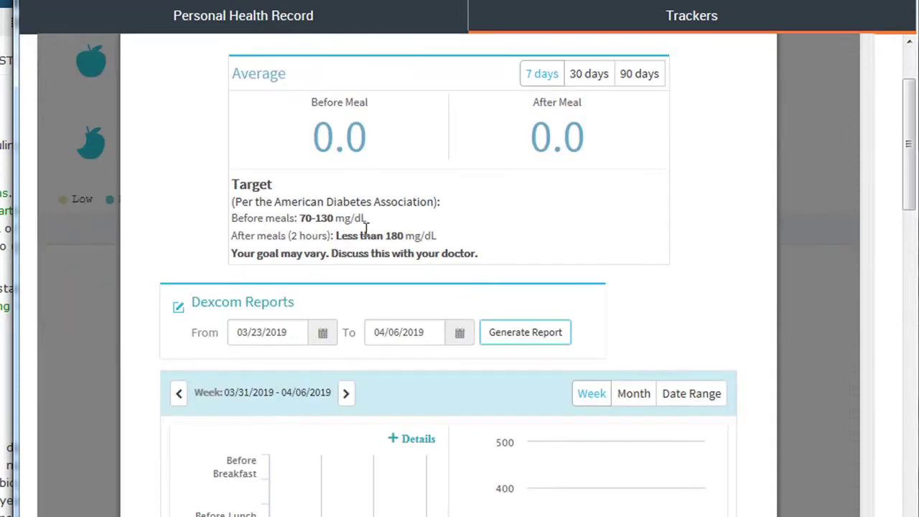
pyautogui.click(537, 339)
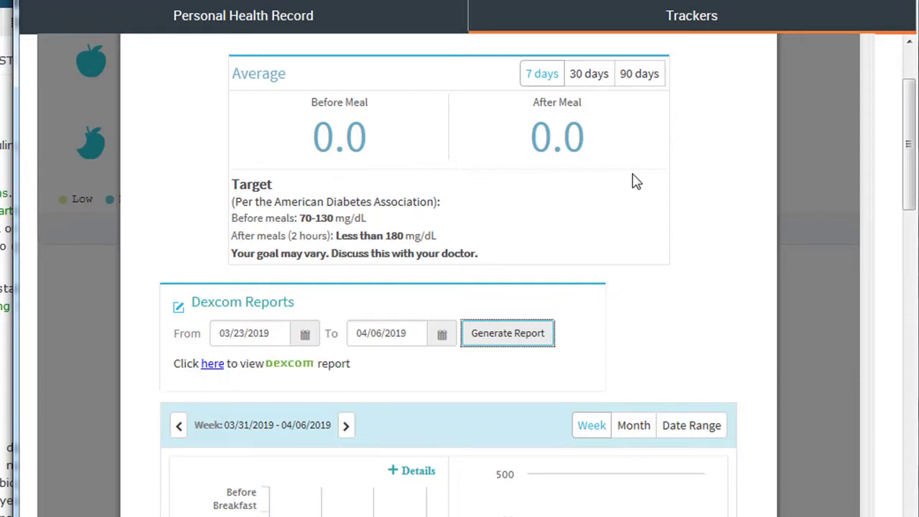
pyautogui.click(213, 368)
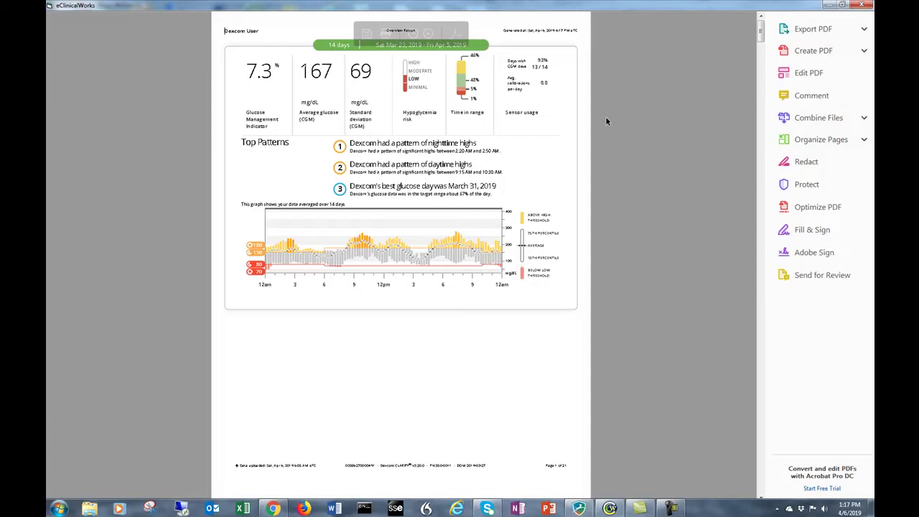
# Page through the pattern, daily view, compare and statistics pages to the final AGP page (167 mg/dL, 55.9% in range)
pyautogui.moveTo(761, 29); pyautogui.dragTo(762, 56)
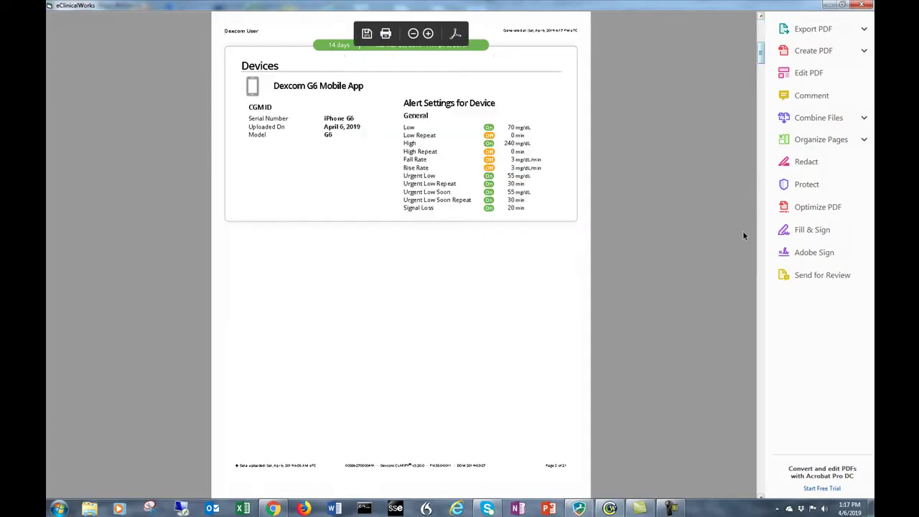
pyautogui.click(762, 266)
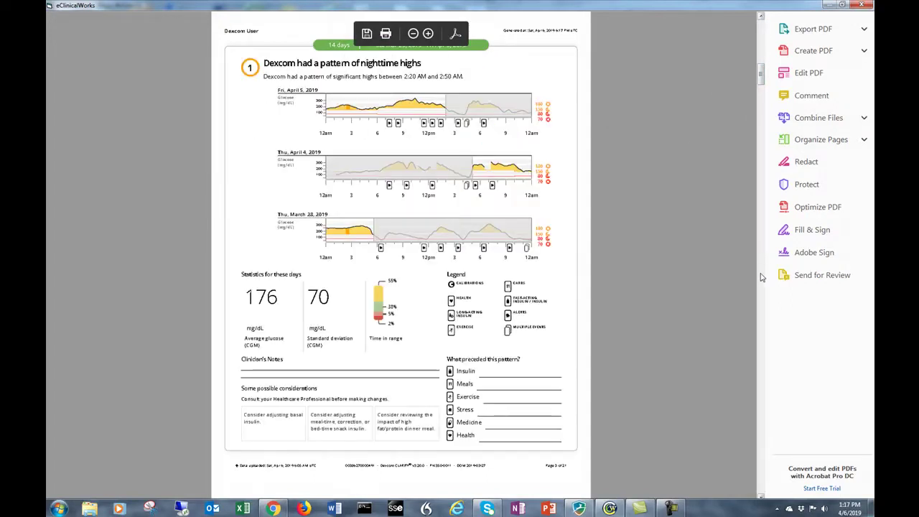
pyautogui.click(761, 277)
pyautogui.click(762, 277)
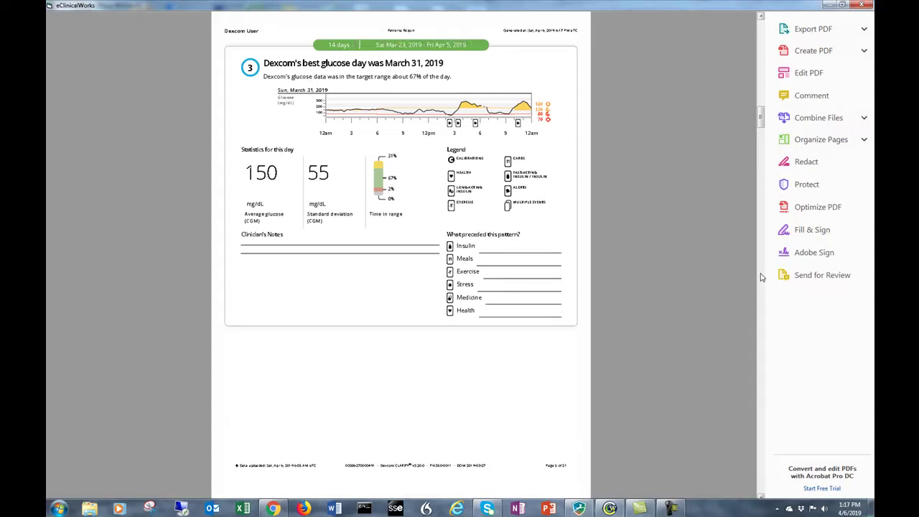
pyautogui.click(762, 277)
pyautogui.click(761, 277)
pyautogui.click(761, 278)
pyautogui.click(762, 277)
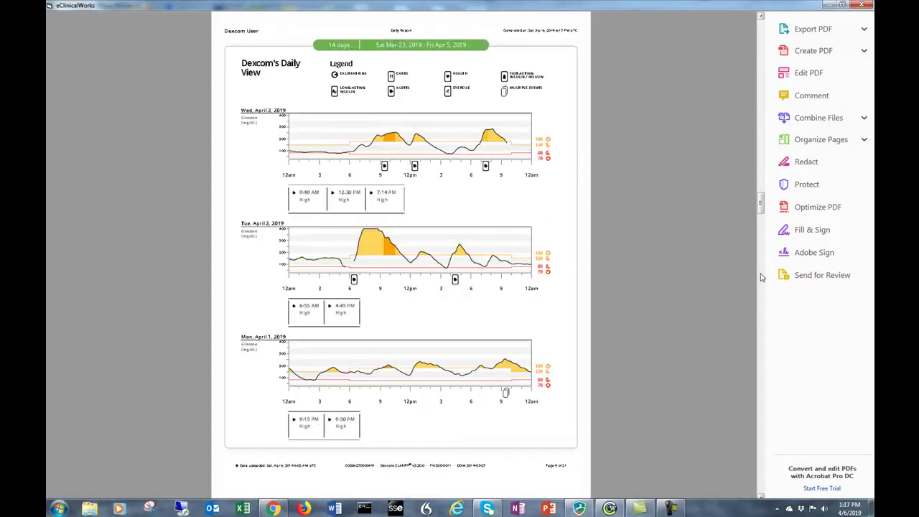
pyautogui.click(761, 277)
pyautogui.click(762, 278)
pyautogui.click(762, 277)
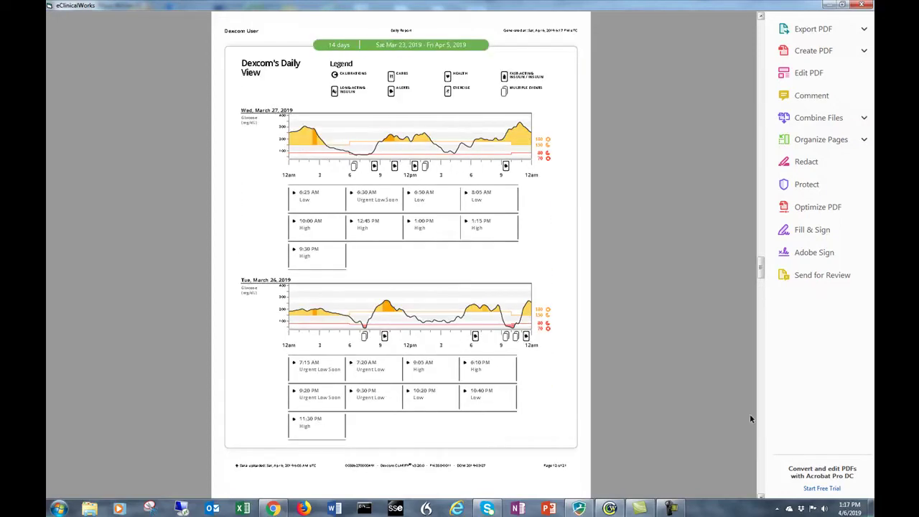
pyautogui.click(762, 446)
pyautogui.click(762, 450)
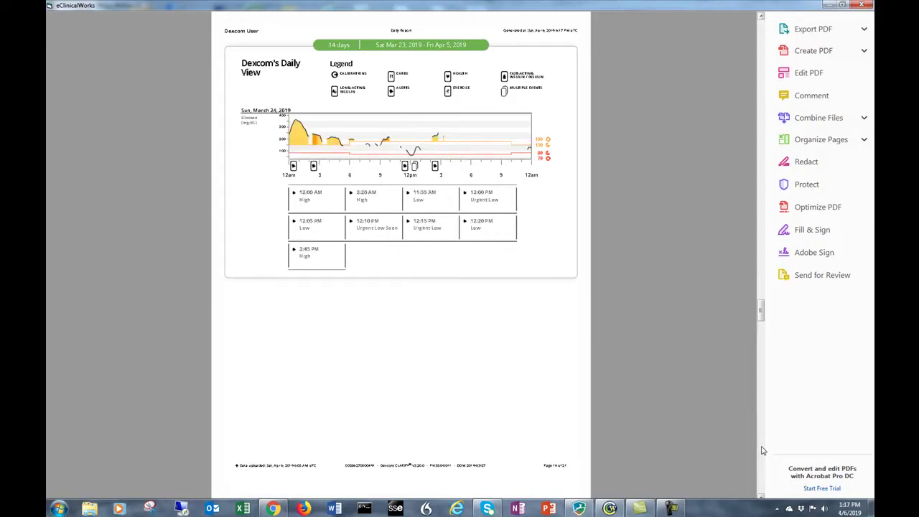
pyautogui.click(762, 450)
pyautogui.click(762, 450)
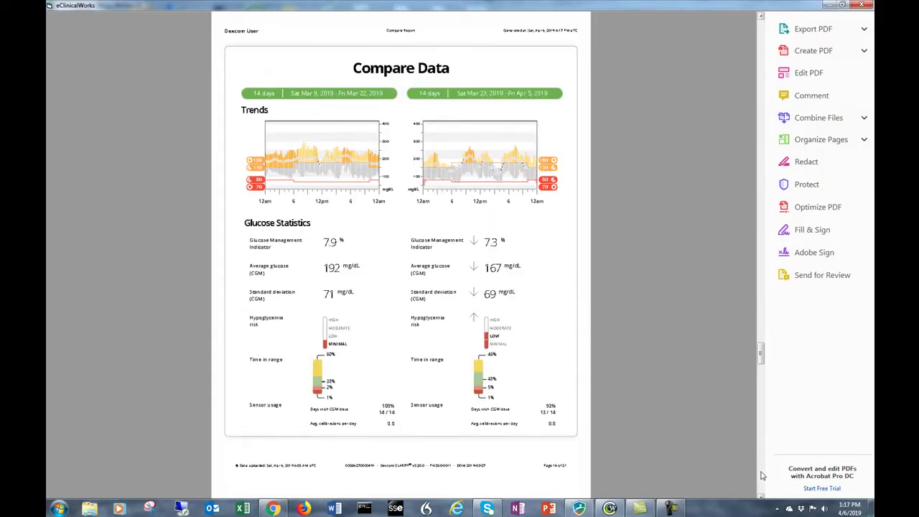
pyautogui.click(762, 472)
pyautogui.click(762, 474)
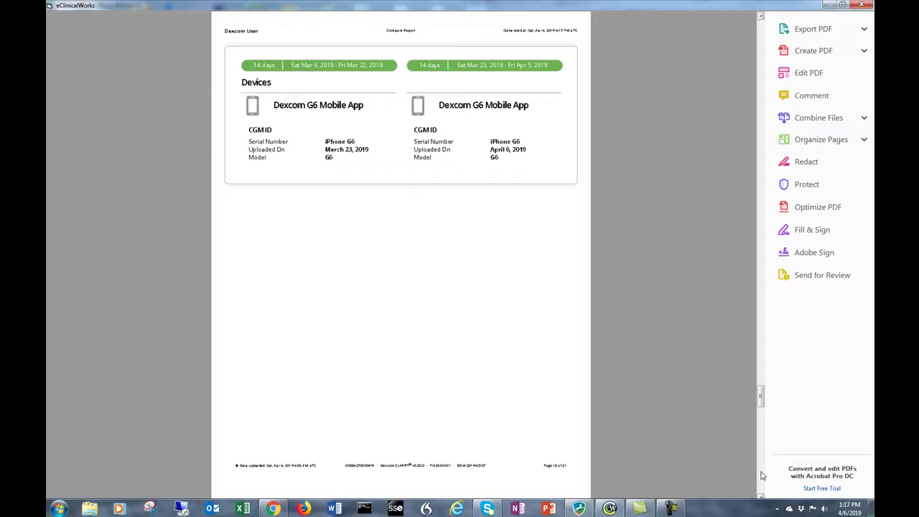
pyautogui.click(762, 475)
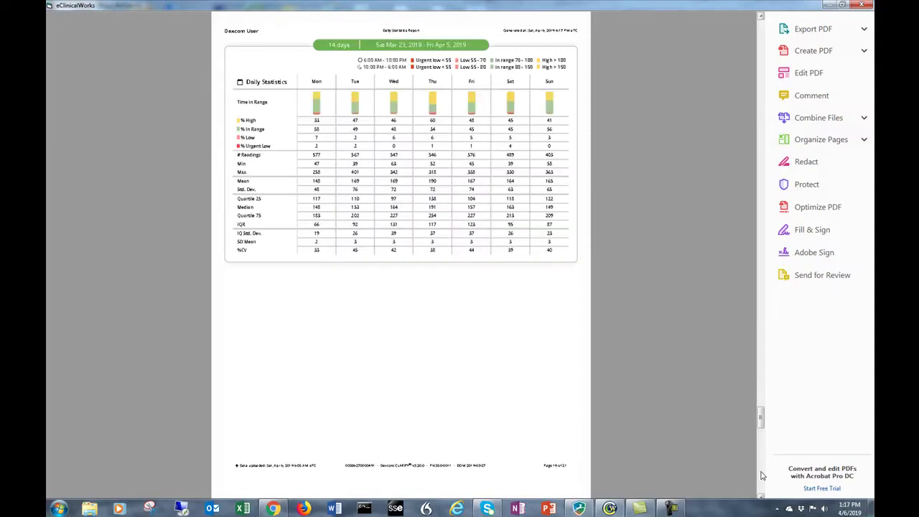
pyautogui.click(763, 475)
pyautogui.click(762, 475)
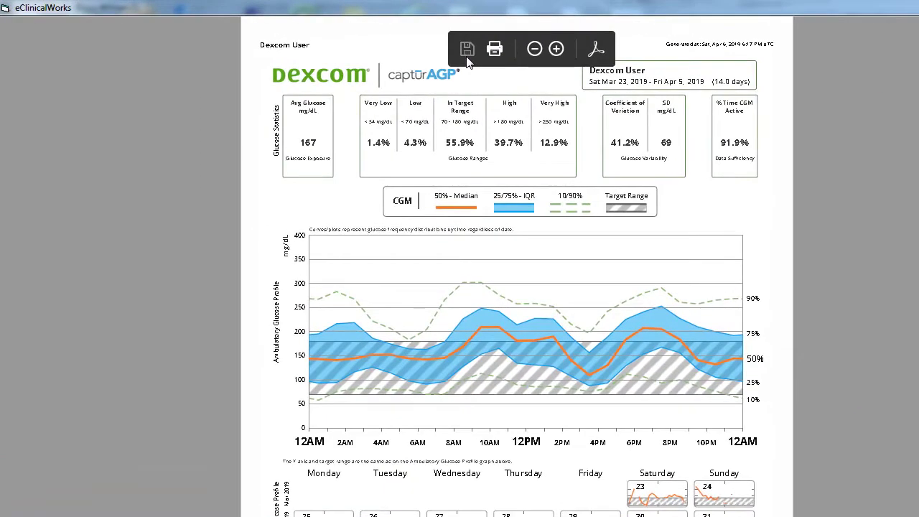
# Dismiss the Save As and Print dialogs without saving or printing the Dexcom report
pyautogui.click(467, 49)
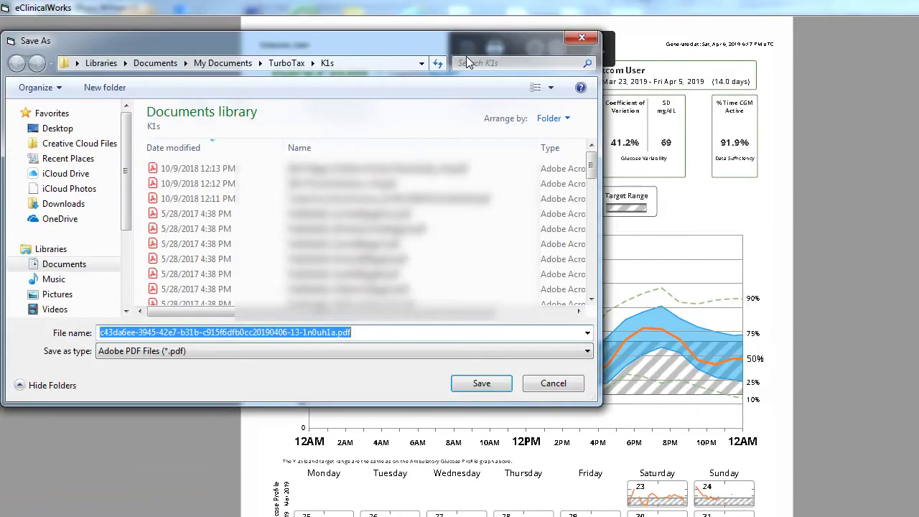
pyautogui.click(582, 38)
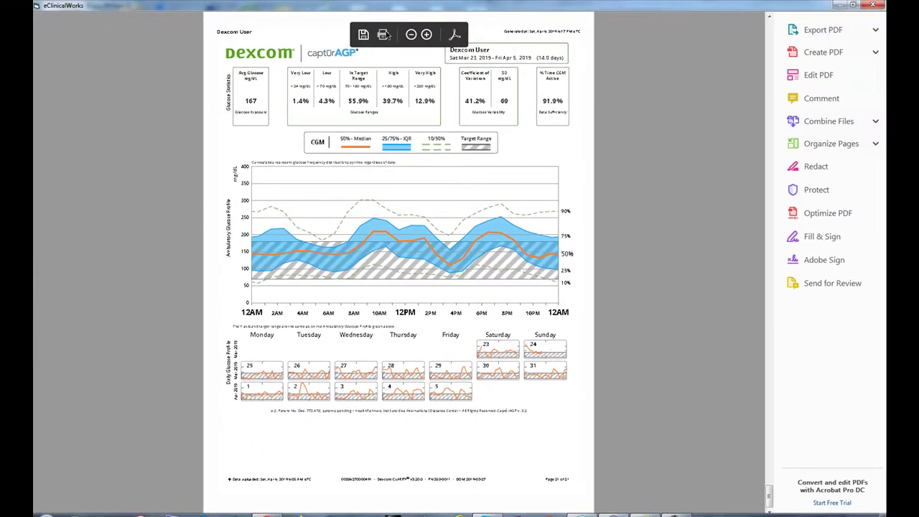
pyautogui.click(384, 35)
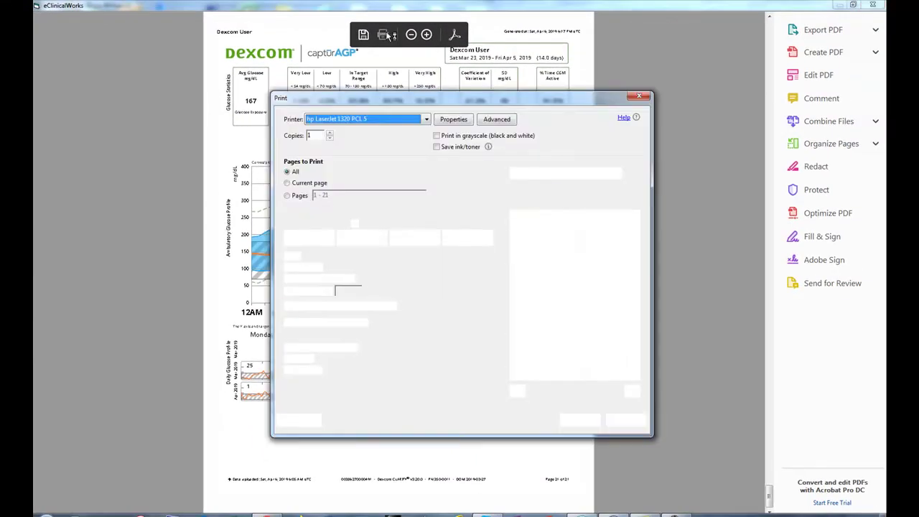
pyautogui.click(646, 99)
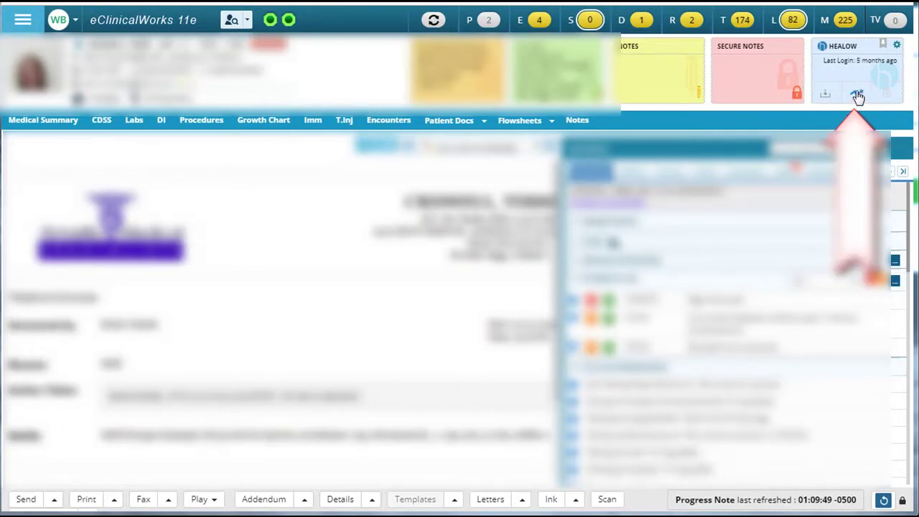
# Reopen the Healow Hub tracker details and scroll down to the Blood Sugar tracker
pyautogui.click(858, 97)
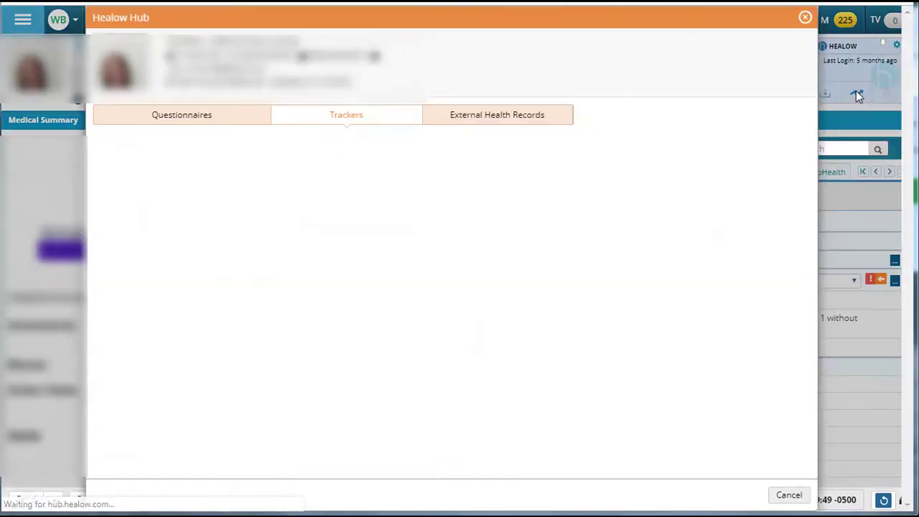
pyautogui.click(347, 117)
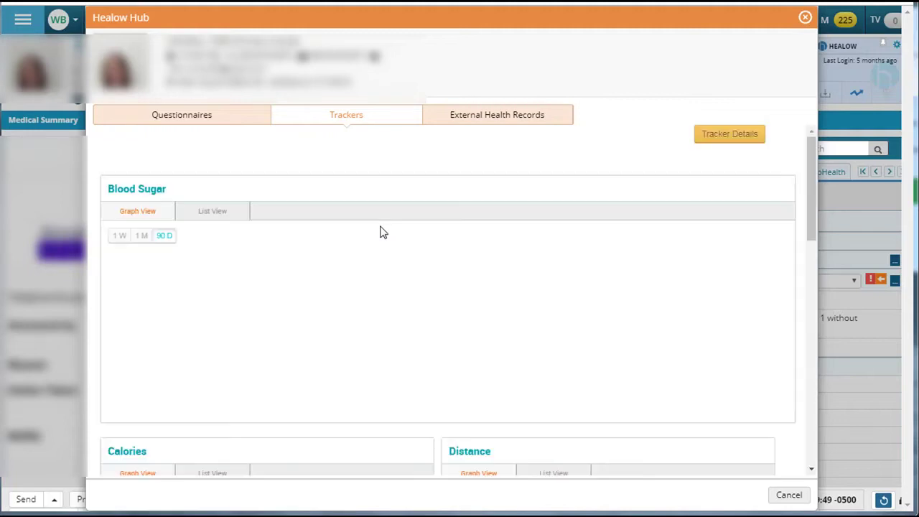
pyautogui.click(743, 134)
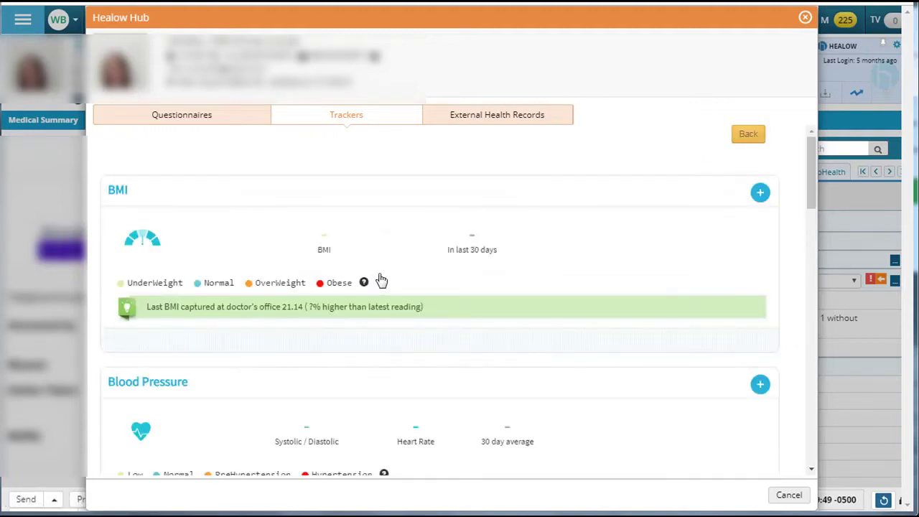
pyautogui.scroll(-3, 379, 283)
pyautogui.scroll(-2, 378, 282)
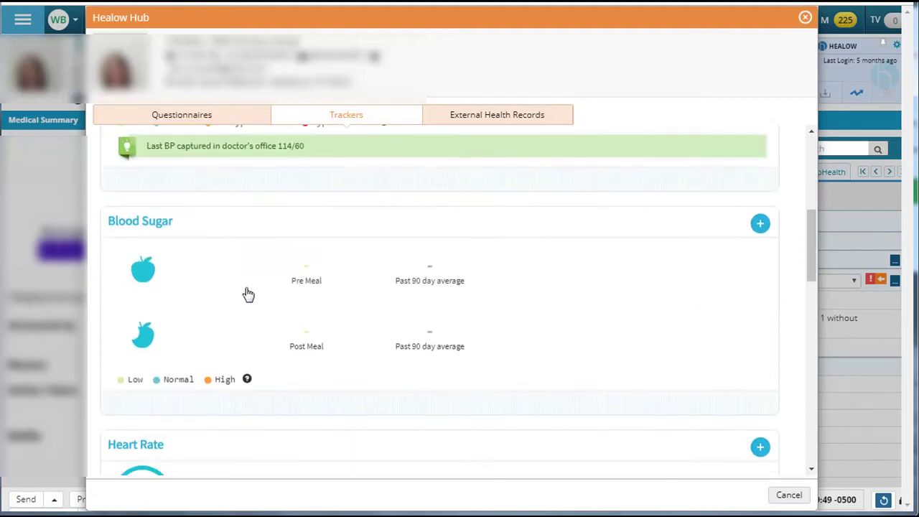
# Open the Blood Sugar glucose charts and generate a Dexcom report for 03/23/2019 to 04/06/2019
pyautogui.click(244, 293)
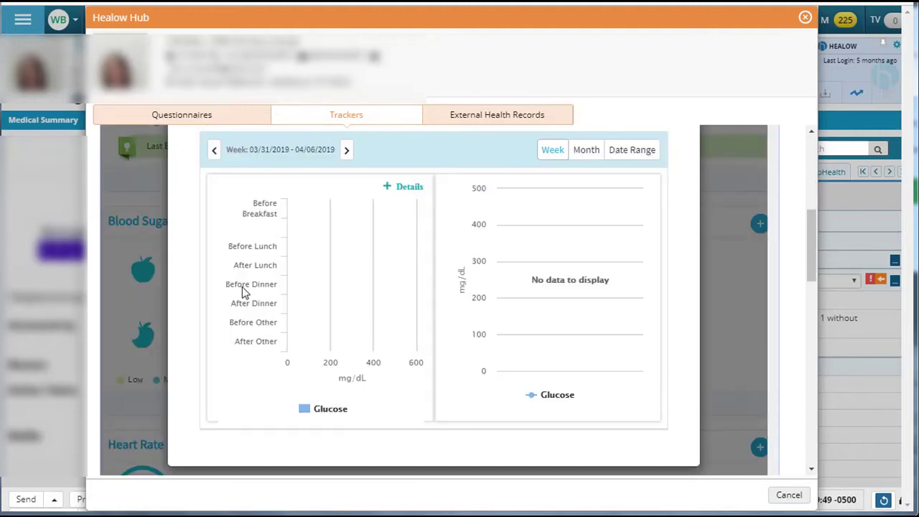
pyautogui.scroll(3, 359, 260)
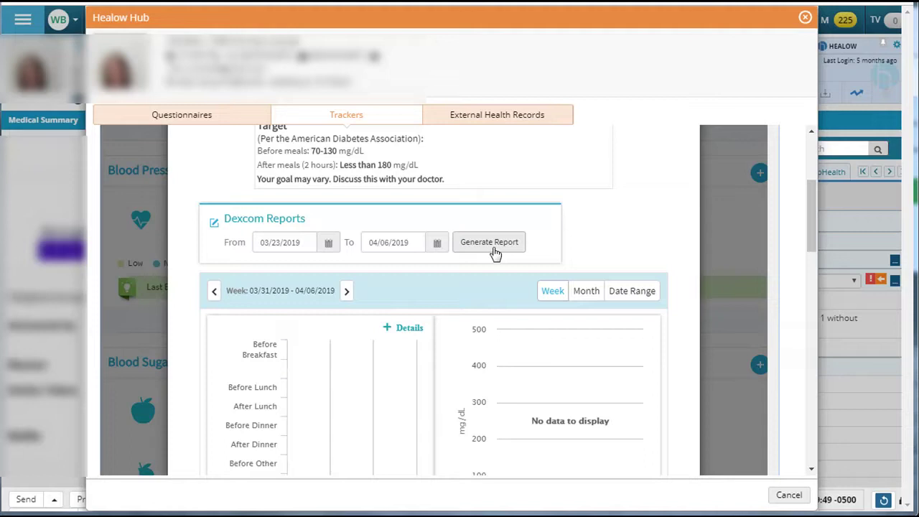
pyautogui.scroll(3, 494, 254)
pyautogui.scroll(-1, 492, 257)
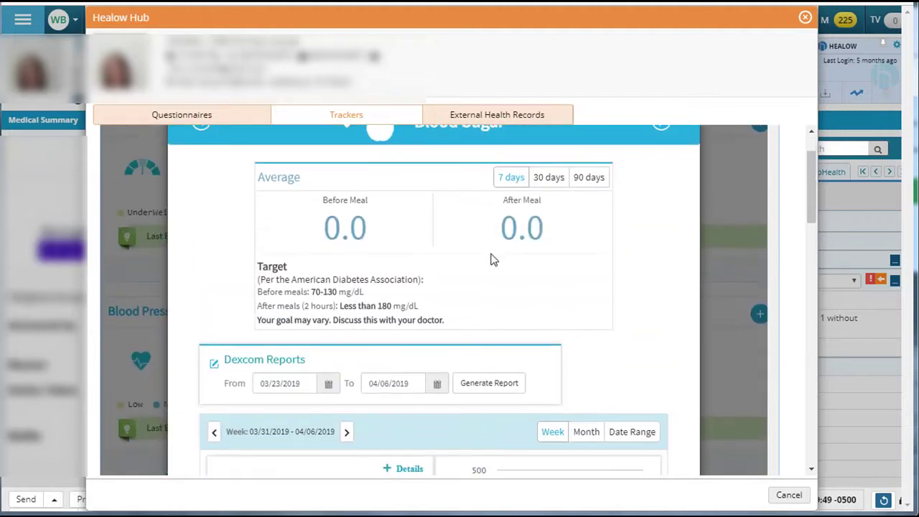
pyautogui.click(501, 382)
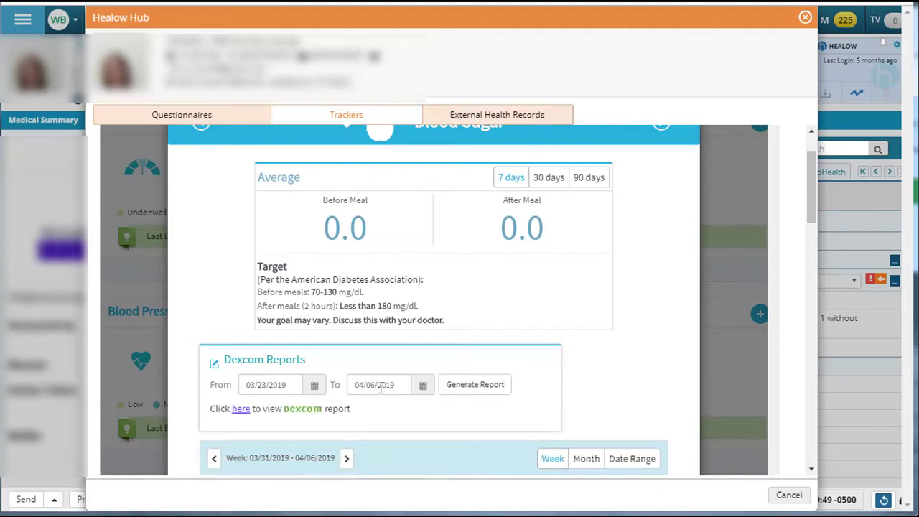
# Open the new Dexcom PDF in Chrome and go to its page-17 AGP Report (169 mg/dL, 59.1% in range)
pyautogui.click(239, 408)
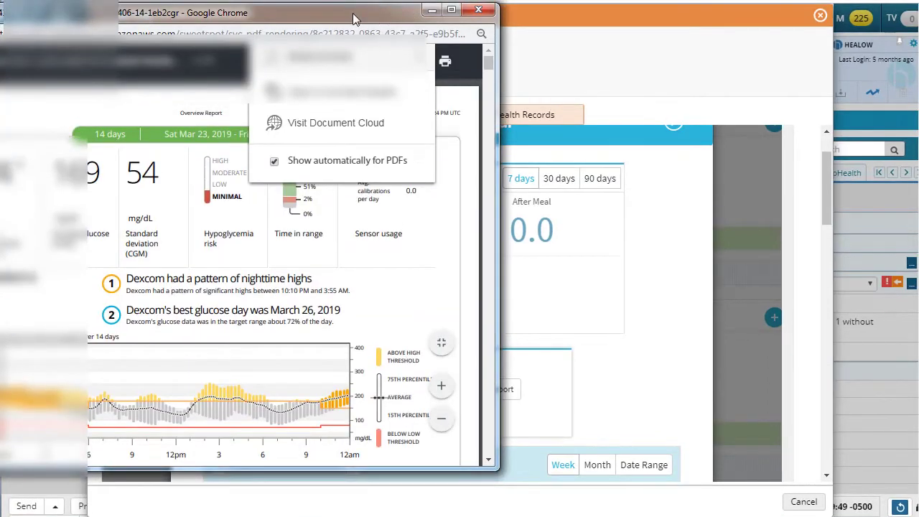
pyautogui.moveTo(366, 10); pyautogui.dragTo(567, 13)
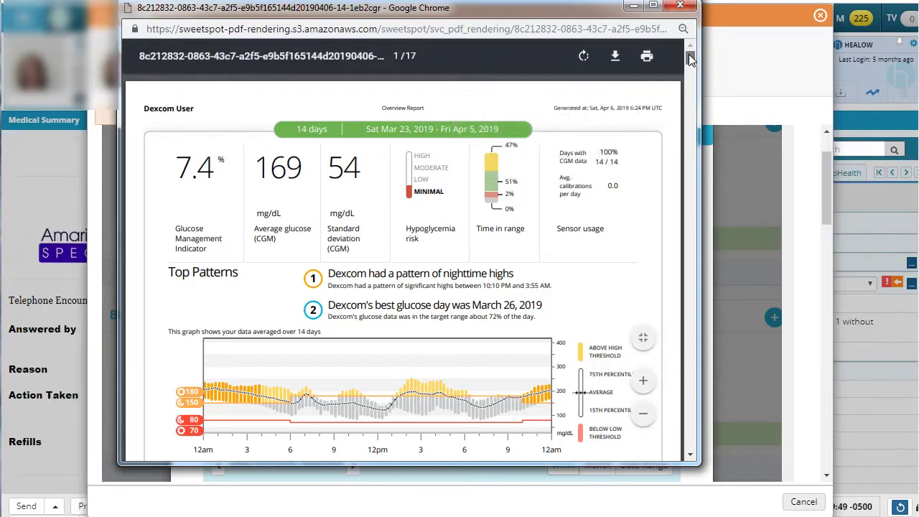
pyautogui.moveTo(690, 57); pyautogui.dragTo(694, 430)
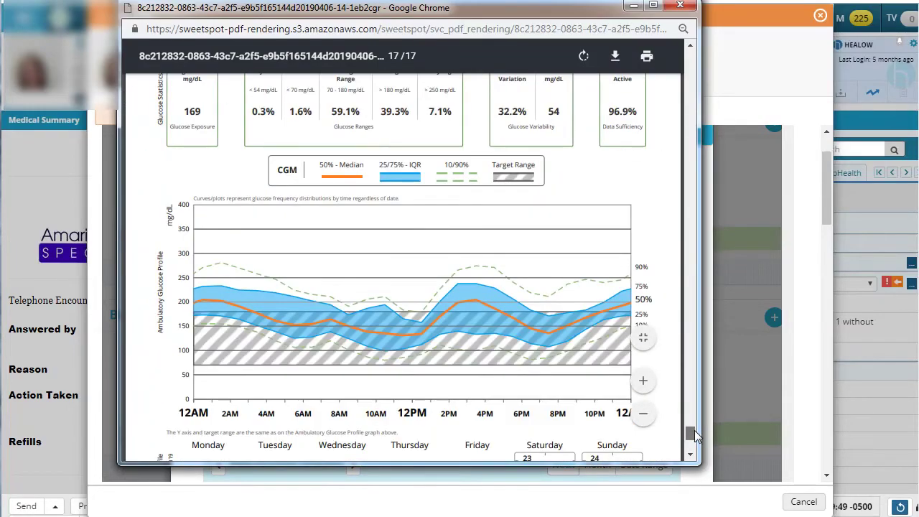
pyautogui.scroll(3, 674, 407)
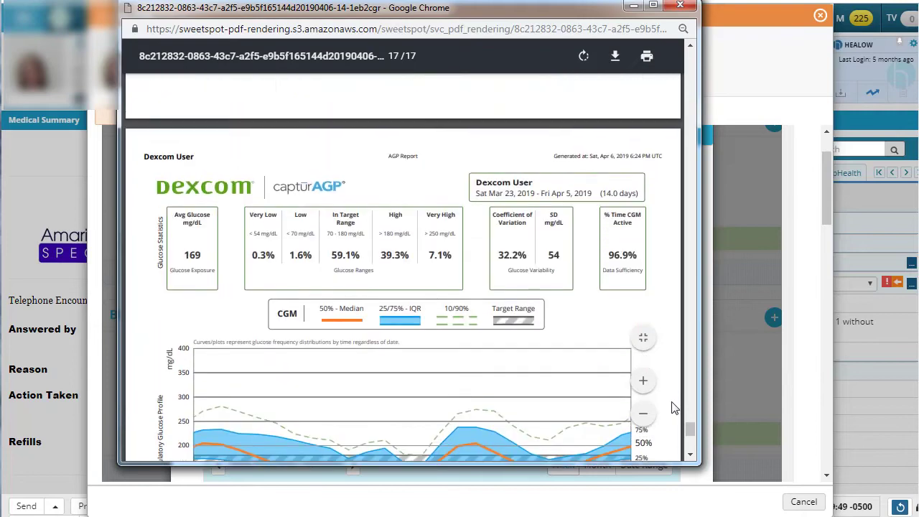
pyautogui.scroll(-1, 674, 407)
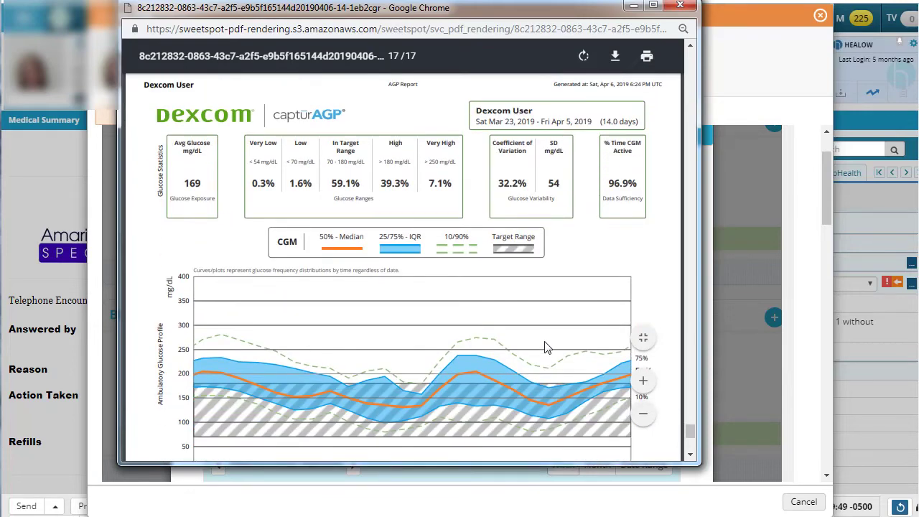